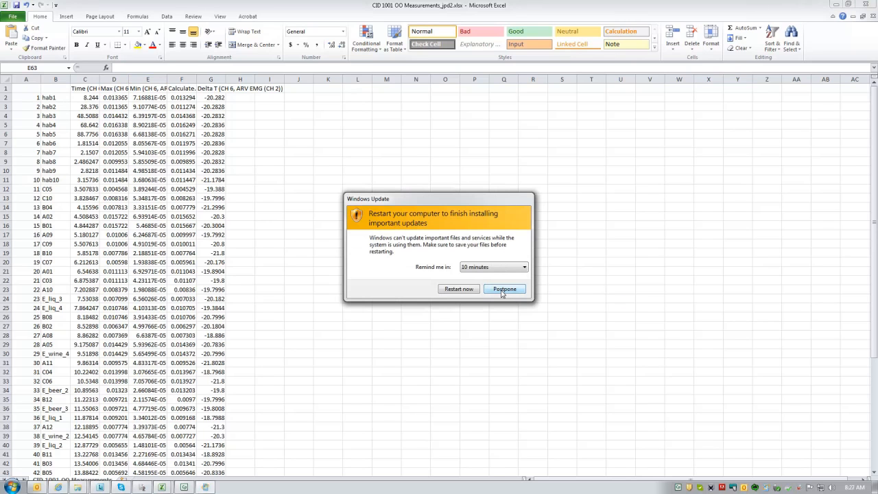
Step: Postpone the Windows restart reminder by 10 minutes and look over the picture names in column B of the measurements sheet
left_click(505, 289)
left_click_drag(43, 97, 46, 390)
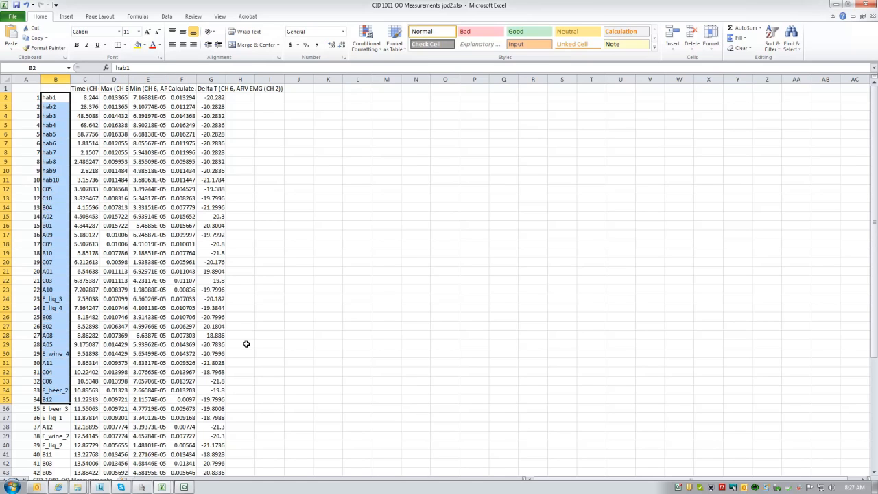
left_click(300, 323)
Step: Copy the ORDER 1 STARTLE column values, starting at C3, from the BIOMARKER PRESENTATION ORDERS 101013 workbook
mouse_move(163, 486)
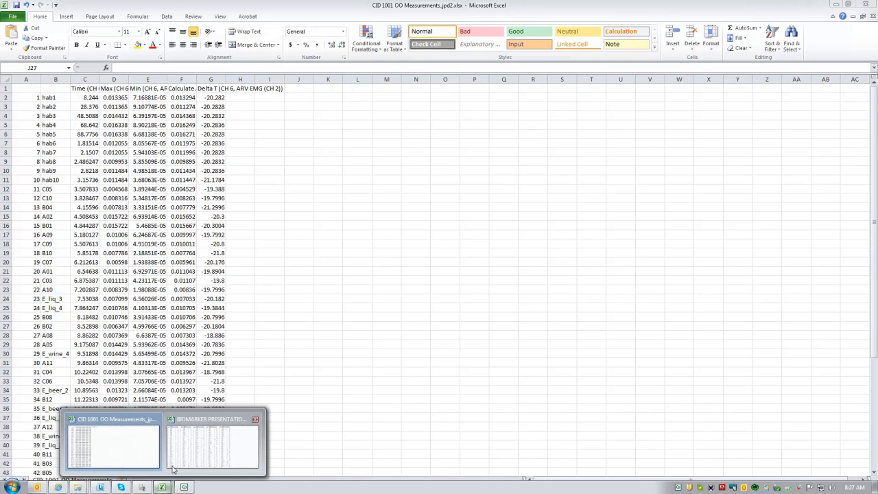
left_click(229, 455)
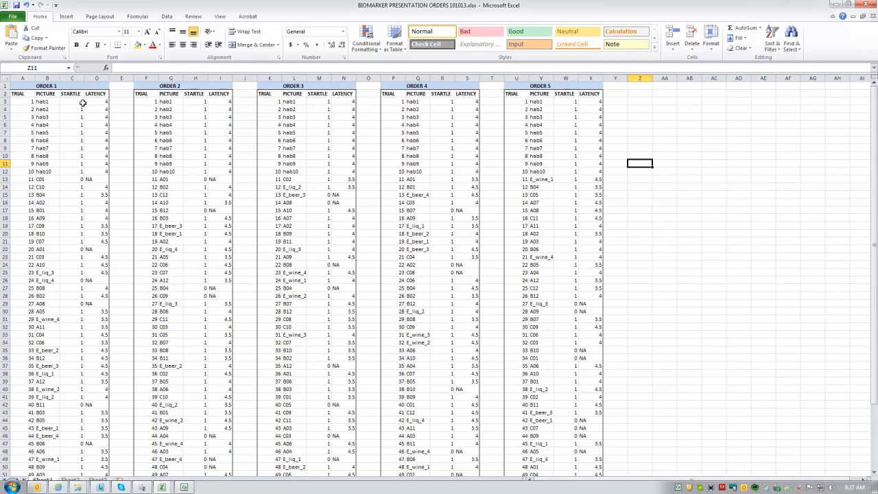
left_click_drag(78, 101, 80, 457)
key("ctrl+c")
scroll(96, 200, "up", 4)
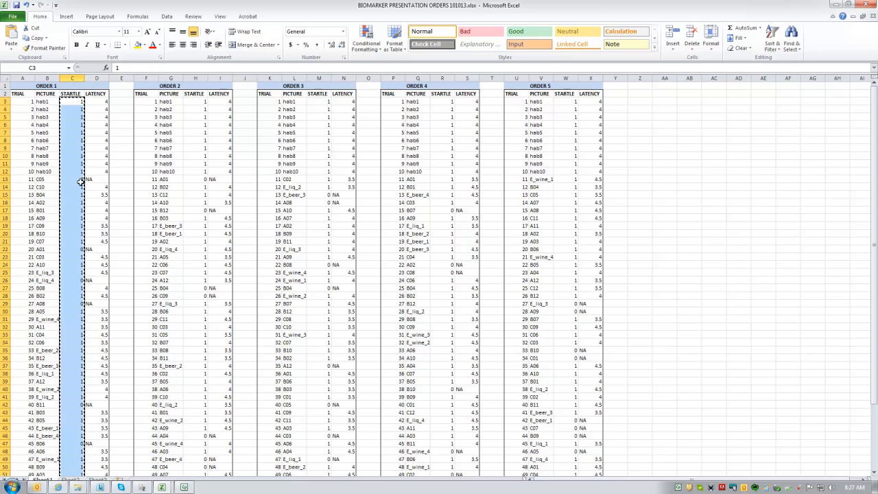
Step: Paste the copied startle values into column H of the CID 1001 OO Measurements_jpd2 workbook, starting at H2
key("alt+Tab")
left_click(243, 99)
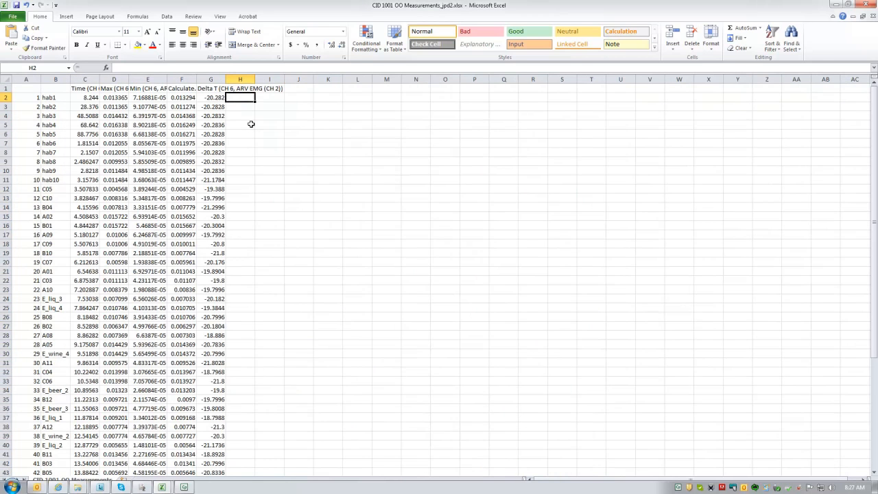
key("ctrl+v")
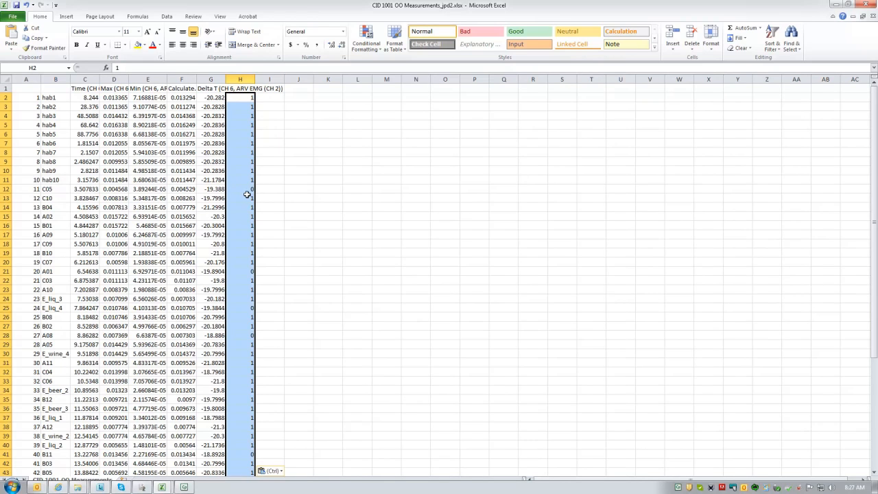
left_click_drag(241, 191, 79, 190)
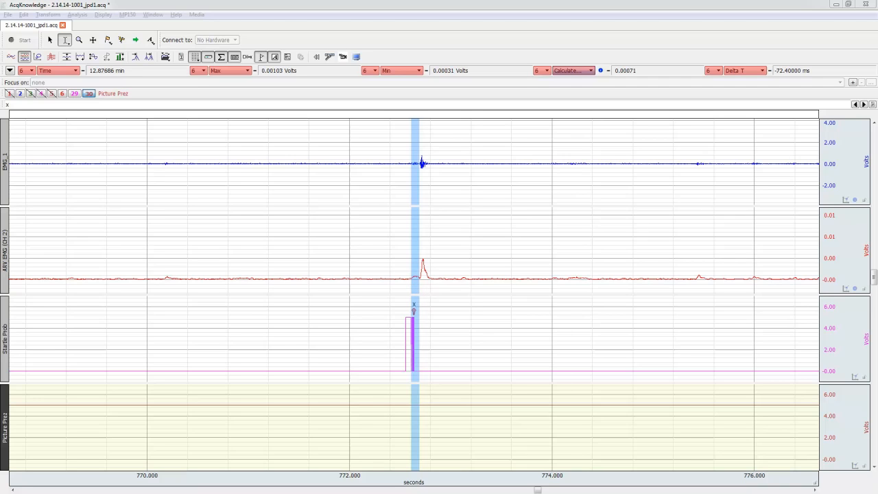
Step: Compare the 772.637 sec stimulus in AcqKnowledge's Events list with the E_liq_2 time in seconds in the Excel measurements workbook
left_click_drag(706, 492, 696, 43)
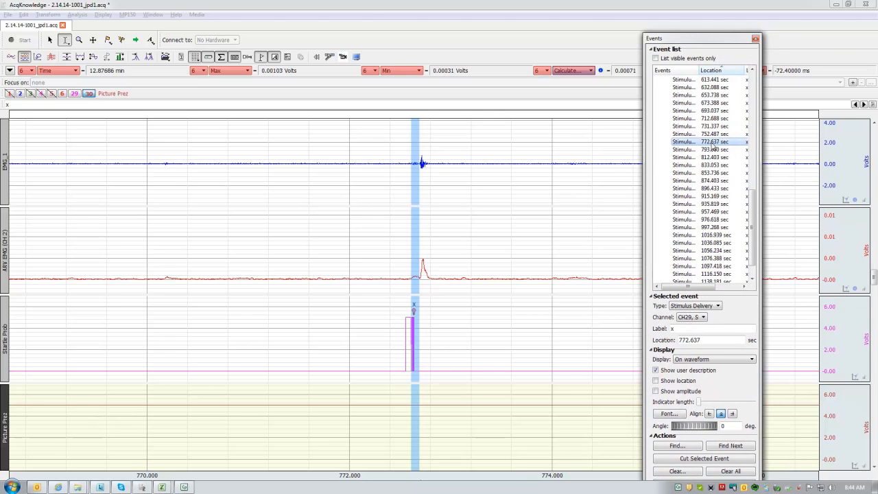
key("alt+Tab")
key("alt+Tab")
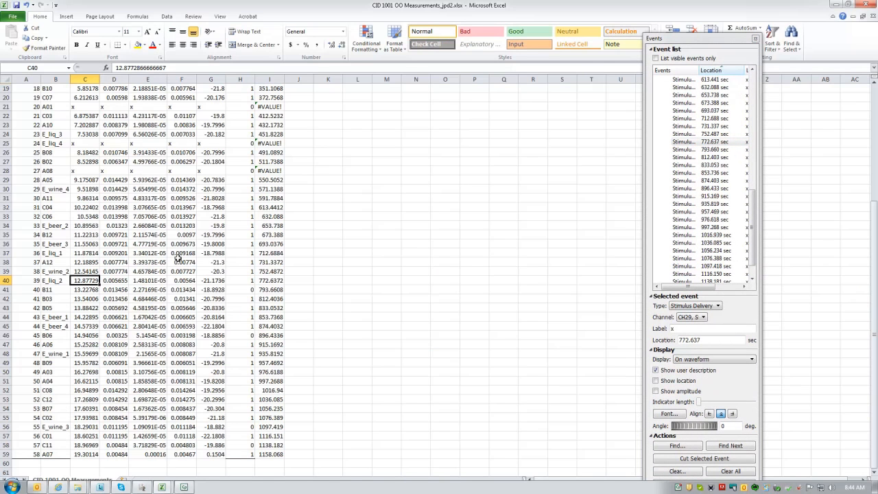
left_click(277, 280)
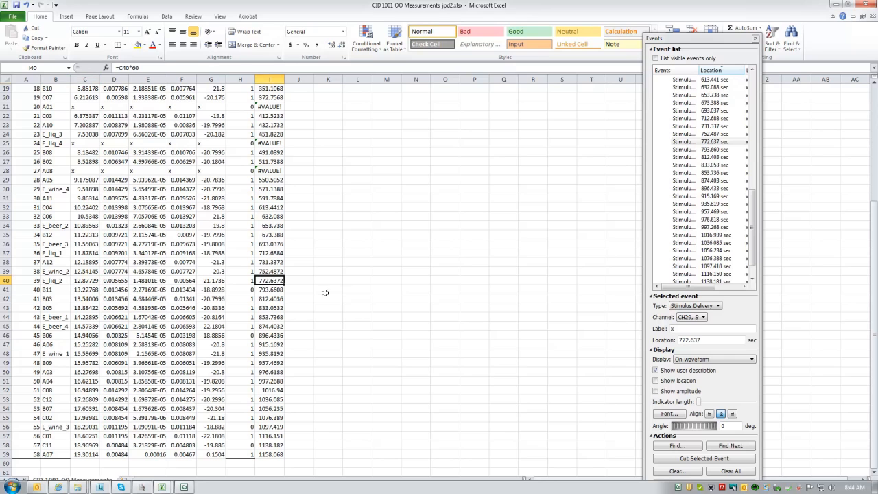
Step: Replace the five measurement values of trial 39, E_liq_2, in cells C40 to G40 with "r"
left_click(91, 281)
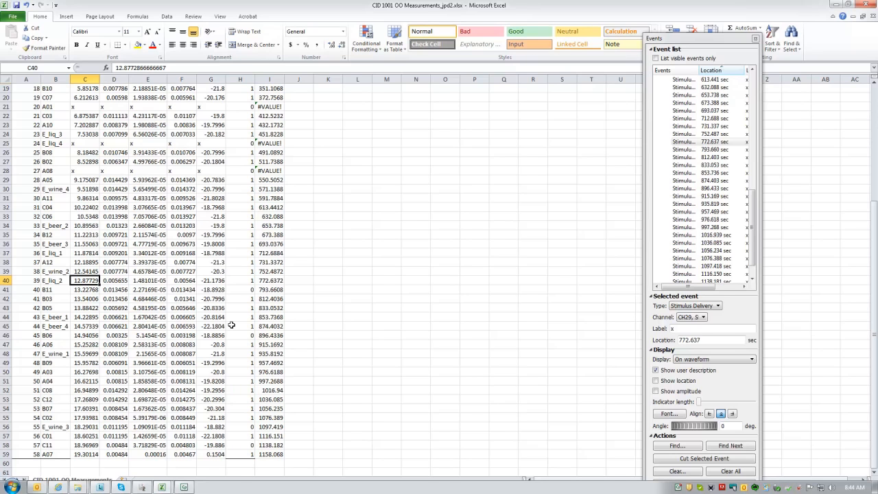
type("r")
key("Tab")
type("r")
key("Tab")
type("r")
key("Tab")
type("r")
key("Tab")
type("r")
key("Tab")
key("Down")
key("Left")
key("Left")
key("Left")
key("Left")
key("Left")
key("Right")
key("Down")
key("Down")
key("Left")
key("Up")
key("Up")
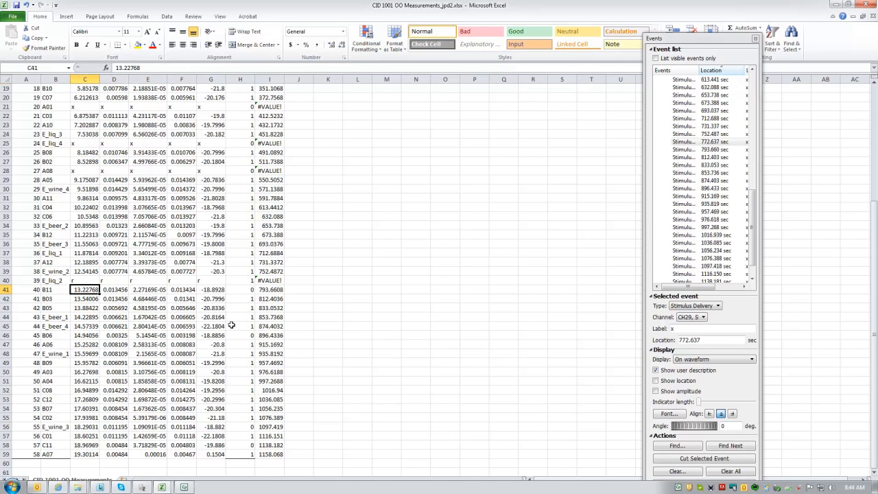
Step: Switch to AcqKnowledge and measure the interval between the startle probe and the EMG response near 772.6 seconds
key("alt+Tab")
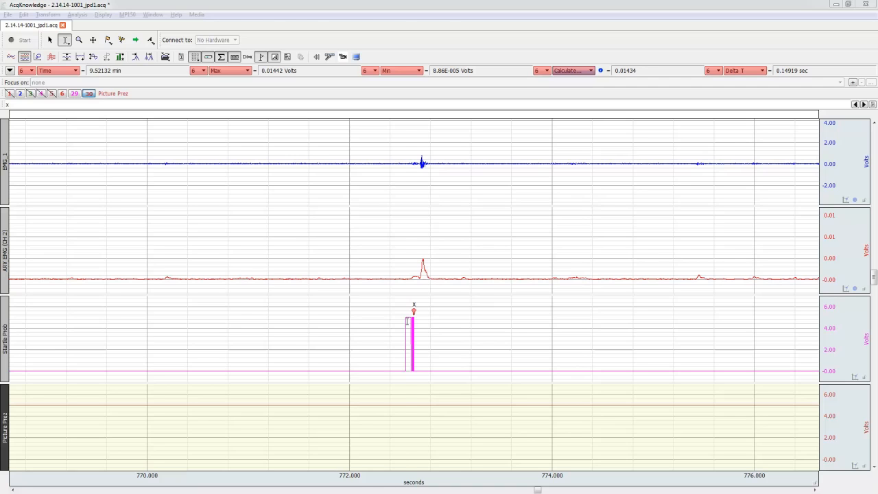
left_click_drag(406, 321, 421, 291)
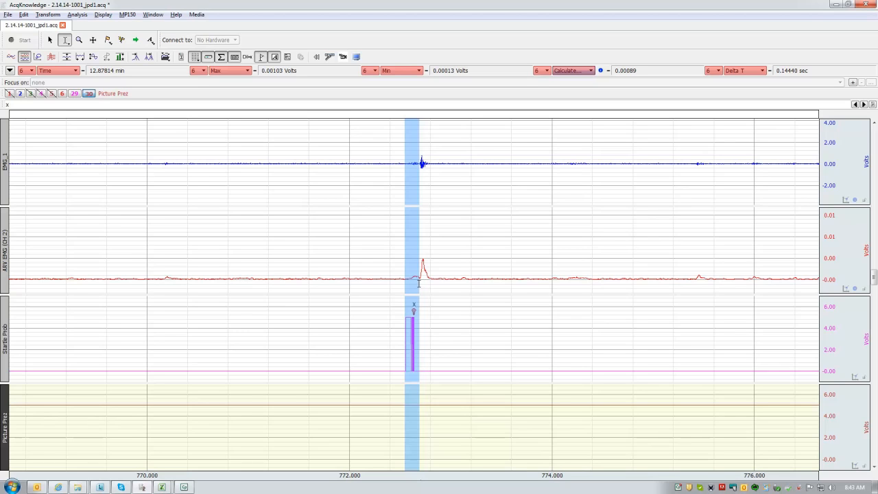
left_click_drag(419, 277, 412, 280)
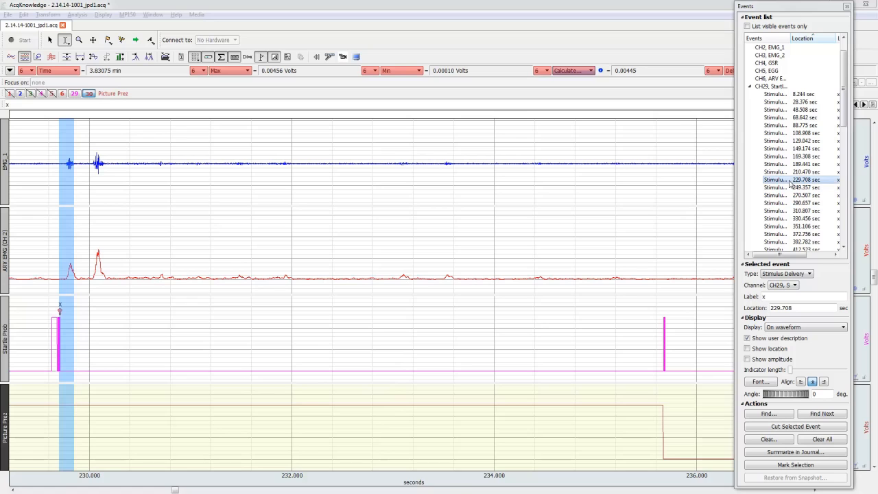
Step: Measure the two successive ARV EMG peaks following the 229.708 sec stimulus by highlighting each of them
left_click(75, 332)
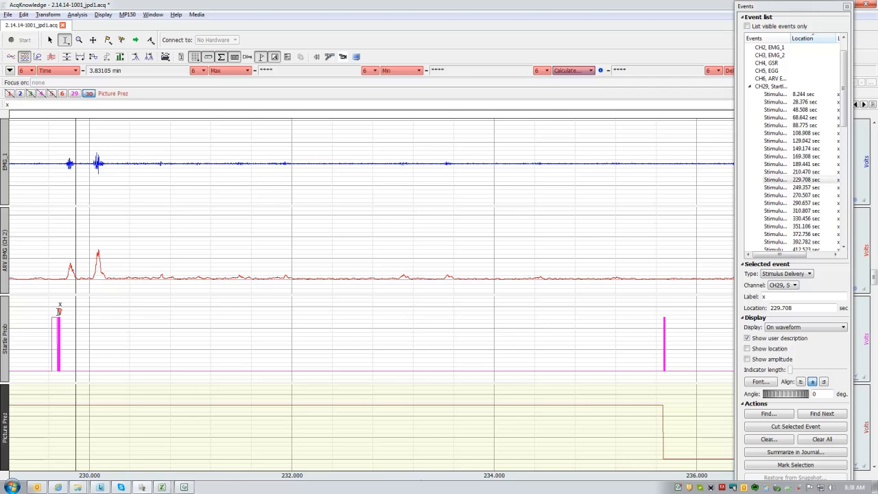
left_click_drag(65, 273, 77, 269)
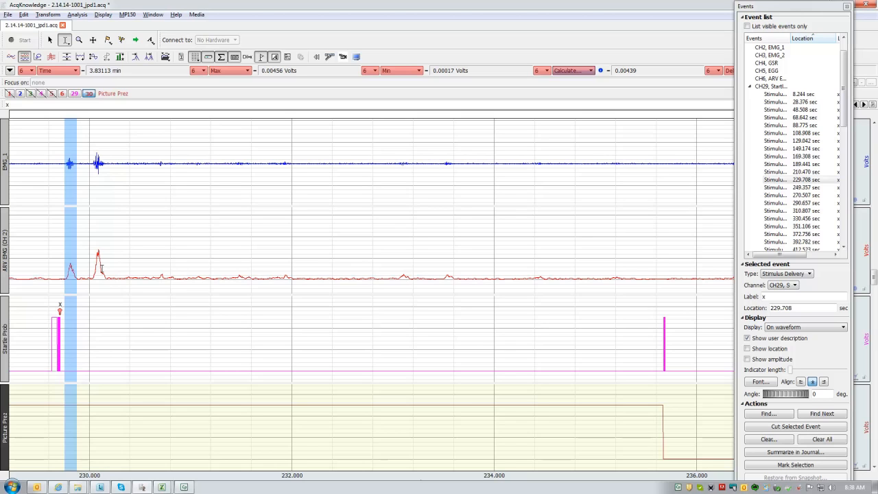
left_click_drag(92, 272, 108, 295)
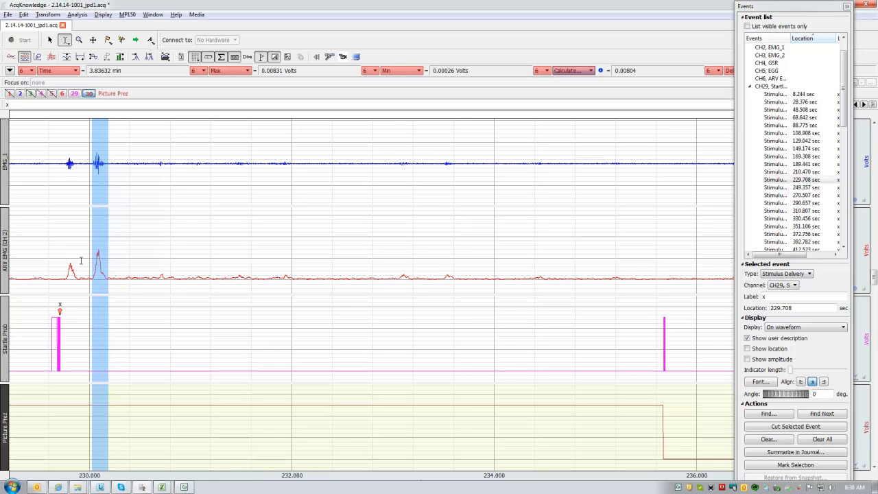
left_click_drag(65, 275, 107, 274)
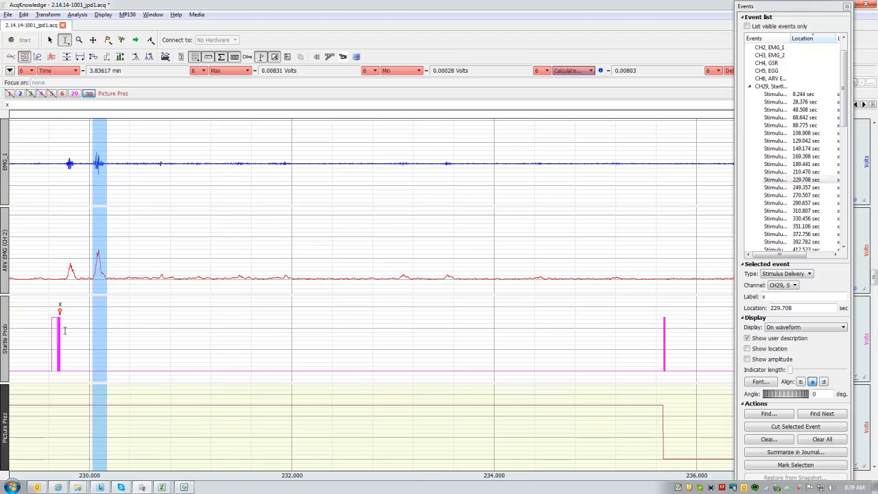
Step: Move the Events window away from the waveforms and measure the span from the 229.708 sec marker through the first EMG peak
left_click_drag(783, 7, 639, 288)
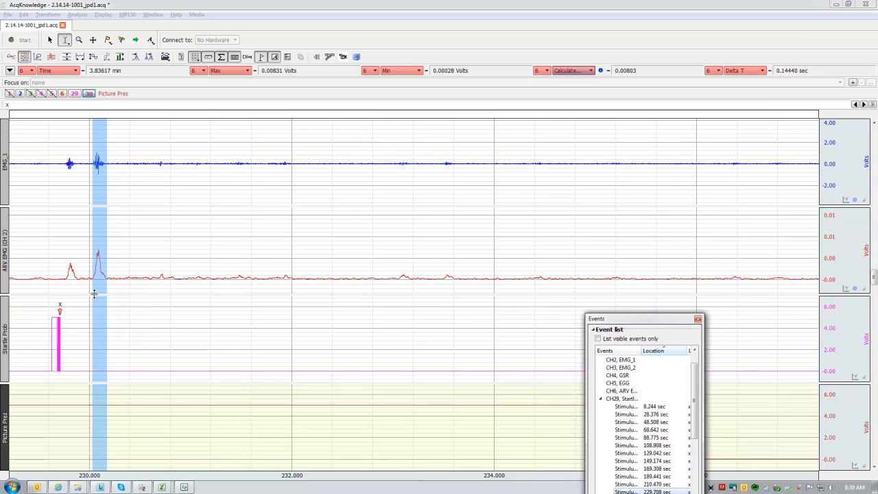
left_click(59, 333)
left_click_drag(59, 334, 78, 330)
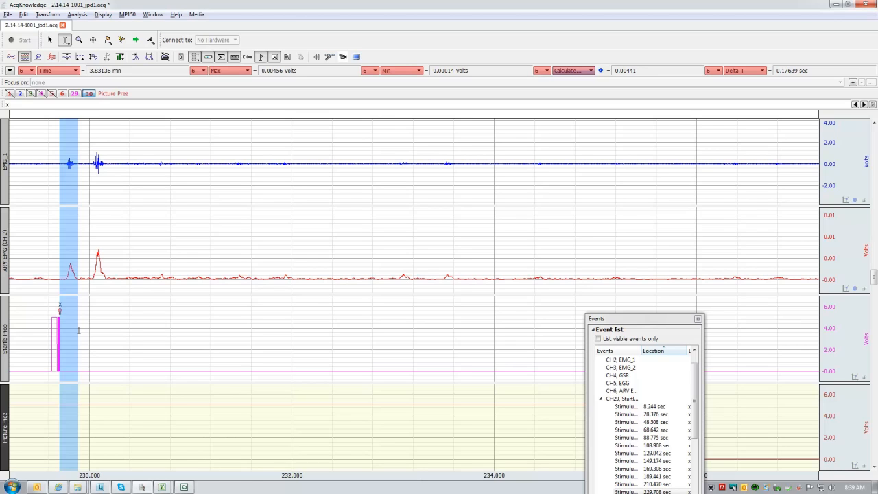
left_click_drag(78, 329, 76, 331)
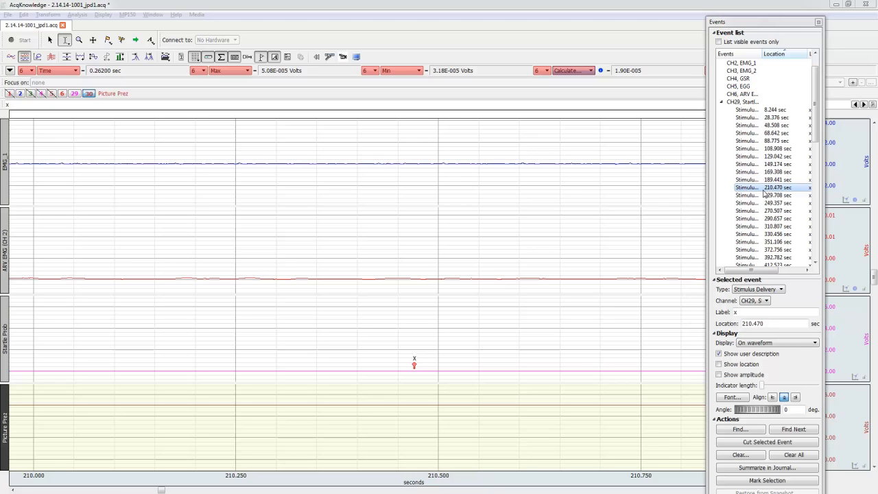
Step: Switch to the Excel measurements workbook and check the time, startle code and measurements of trial 11, C05, in row 12
key("alt+Tab")
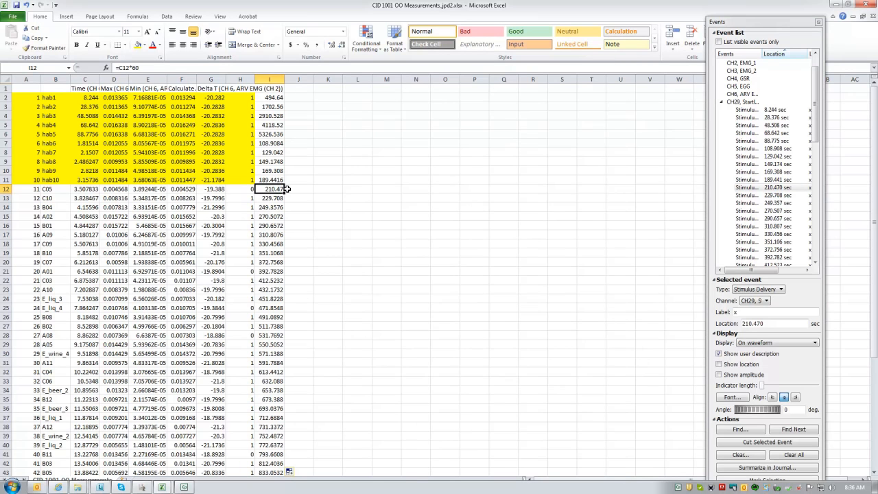
left_click(252, 190)
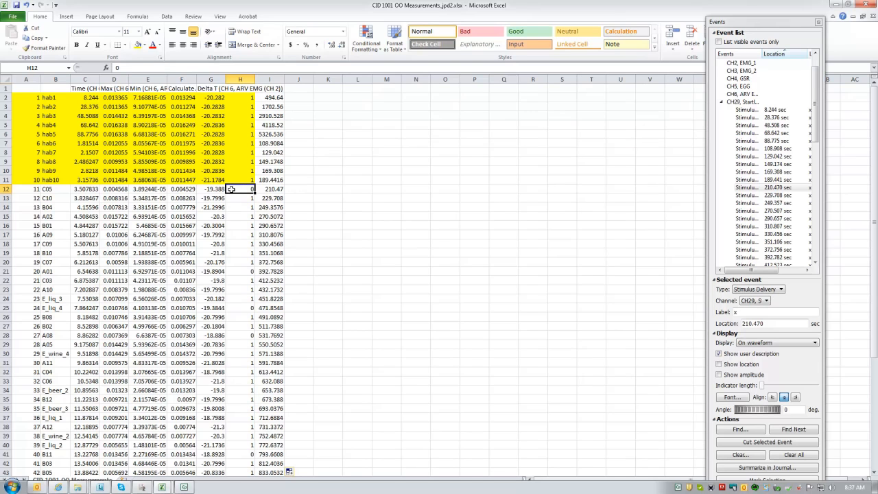
left_click_drag(212, 190, 96, 190)
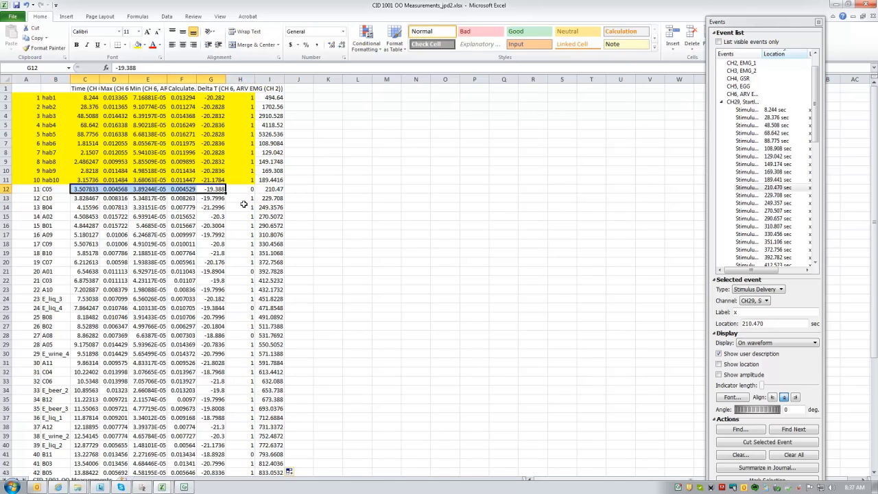
Step: Return to AcqKnowledge and highlight the waveforms around the 210.470 sec event to inspect them for a startle probe and response
key("alt+Tab")
key("alt+Tab")
key("alt+shift+Tab")
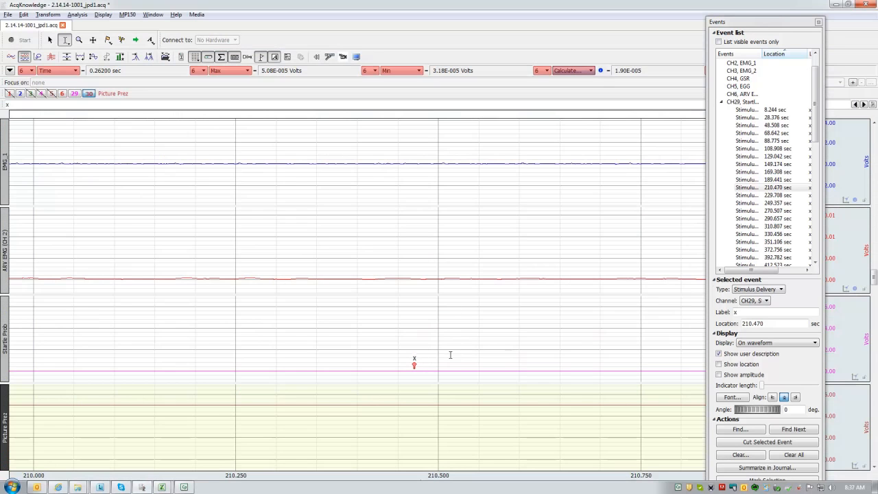
left_click_drag(389, 343, 551, 353)
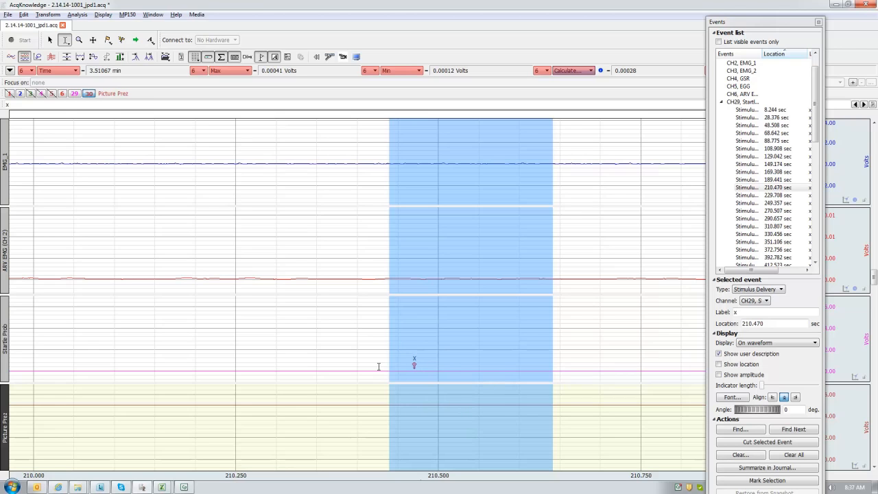
Step: Switch to the Excel measurements workbook and replace the five values of trial 11, C05, in cells C12 to G12 with "x"
key("alt+Tab")
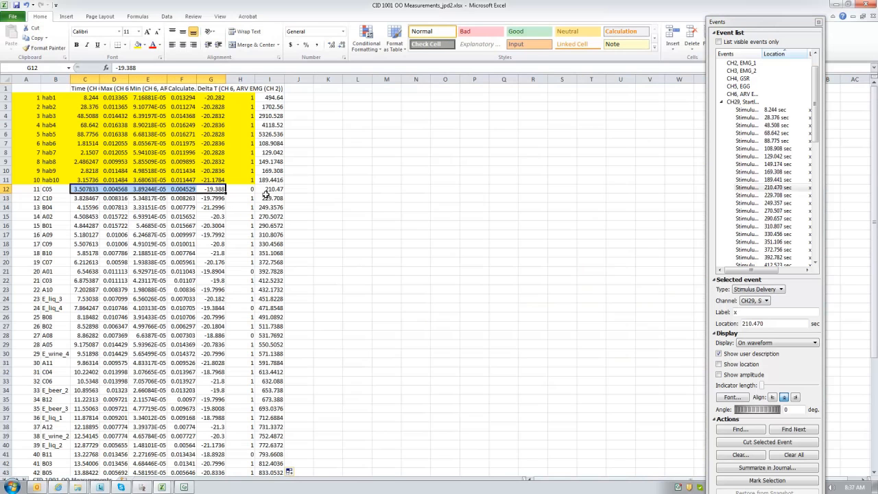
left_click(242, 189)
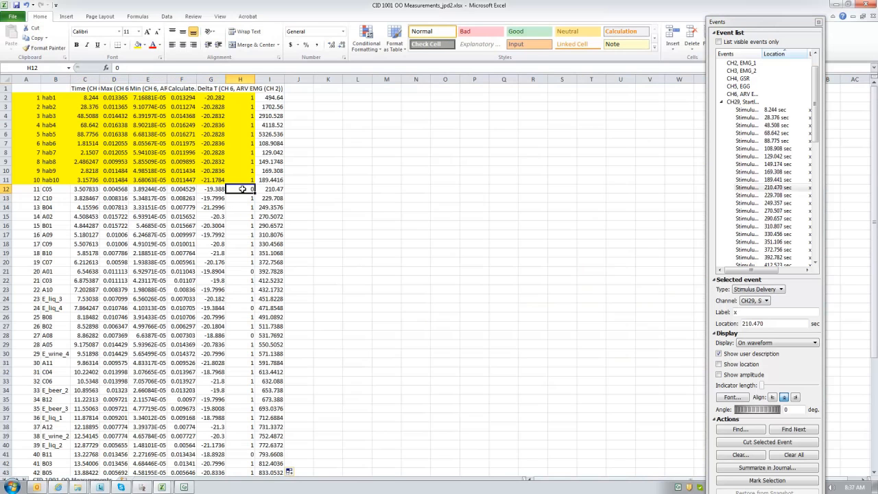
left_click_drag(243, 188, 86, 190)
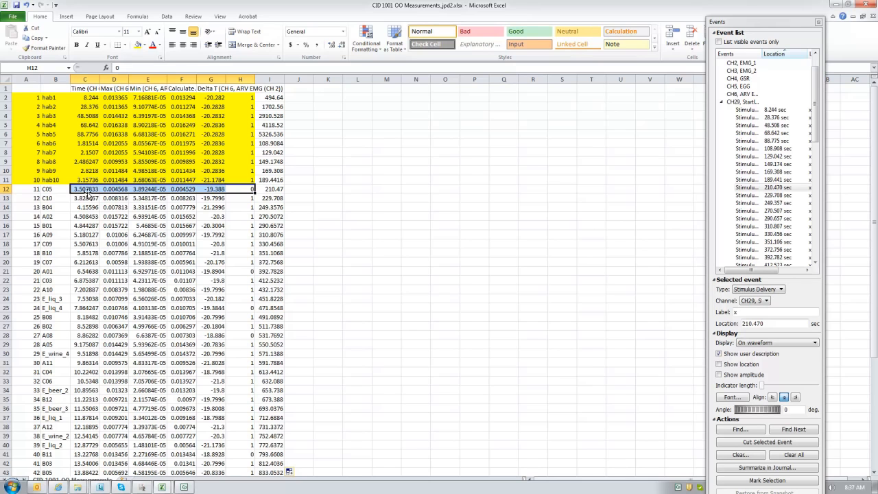
left_click(91, 191)
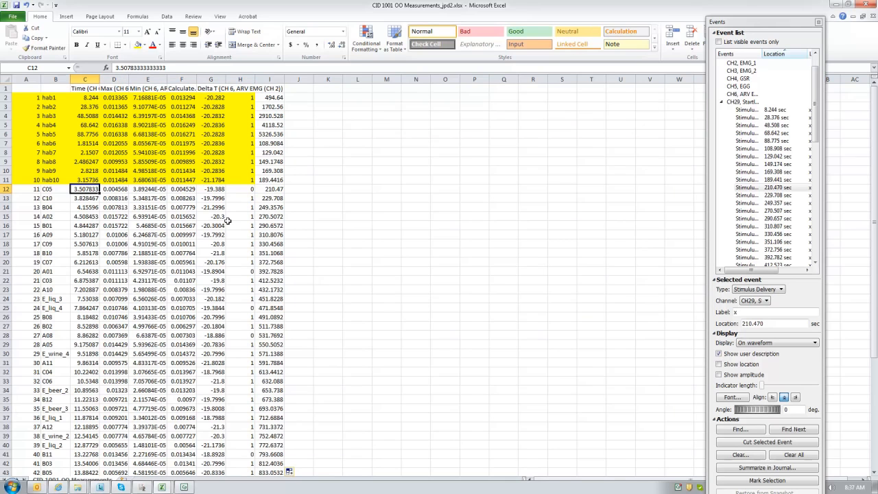
type("x")
key("Tab")
type("x")
key("Tab")
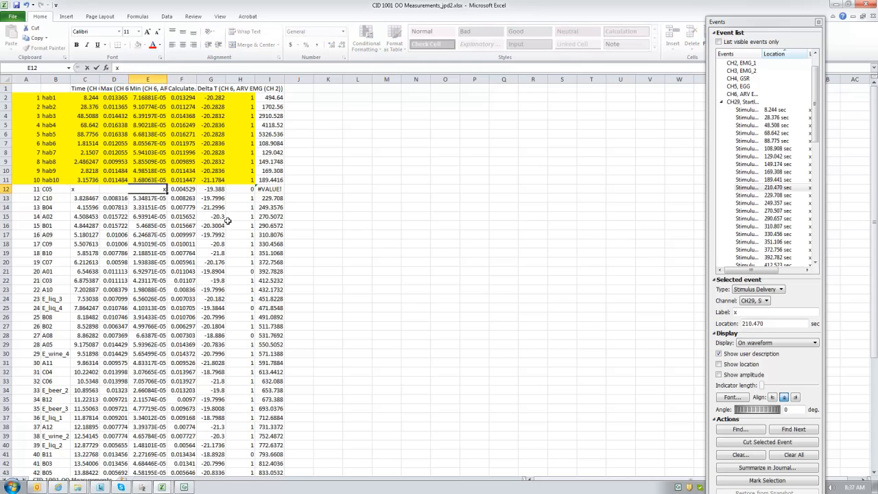
type("x")
key("Tab")
type("x")
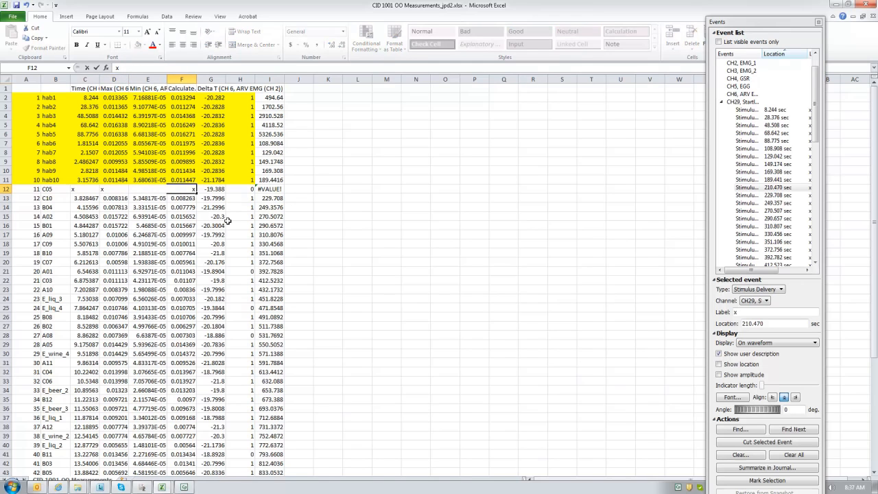
key("Right")
type("x")
key("Right")
key("Left")
key("Down")
key("Down")
key("Down")
key("Left")
key("Left")
key("Left")
key("Up")
key("Up")
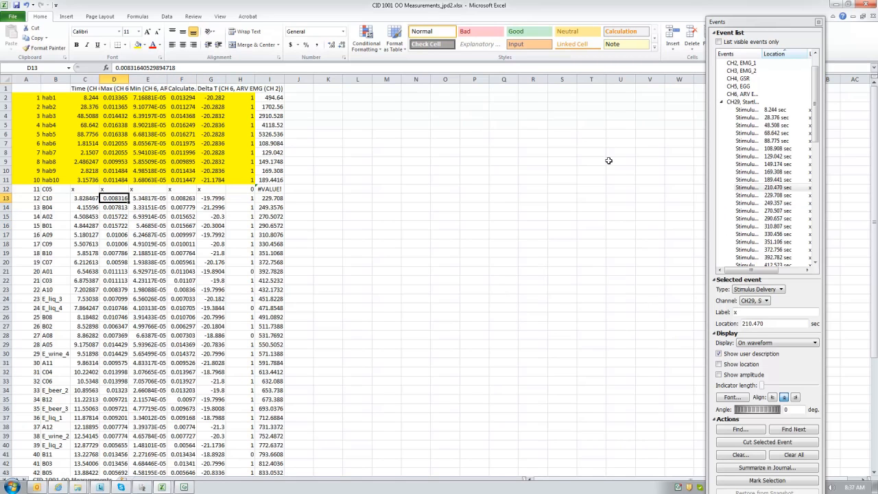
key("alt+Tab")
key("alt+Tab")
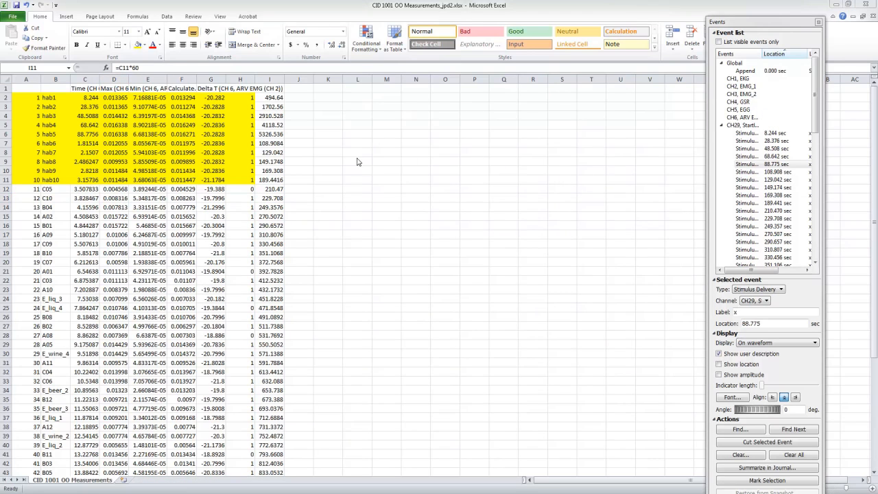
Step: Clear the converted times in column I from I2 to the end of the data
left_click(274, 98)
key("ctrl+shift+Down")
key("Delete")
Step: Select the exported times of habituation trials hab1 to hab9 in cells C2 to C10 to examine their units
key("Left")
key("Left")
key("Left")
key("Left")
key("Left")
key("Left")
key("Left")
key("Right")
key("Right")
key("Left")
key("shift+Down")
key("shift+Down")
key("shift+Down")
key("shift+Down")
key("shift+Down")
key("shift+Down")
key("shift+Down")
key("shift+Down")
key("shift+Down")
key("shift+Down")
key("shift+Down")
key("shift+Down")
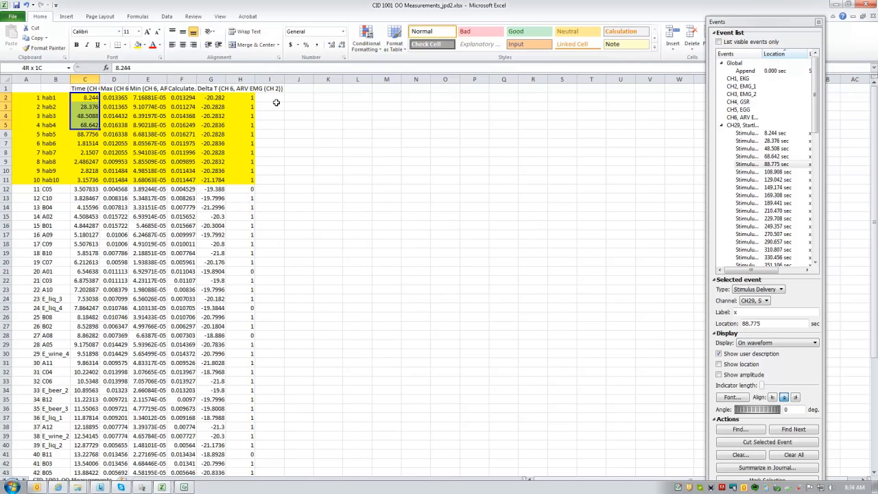
key("shift+Up")
key("shift+Up")
key("shift+Up")
key("shift+Up")
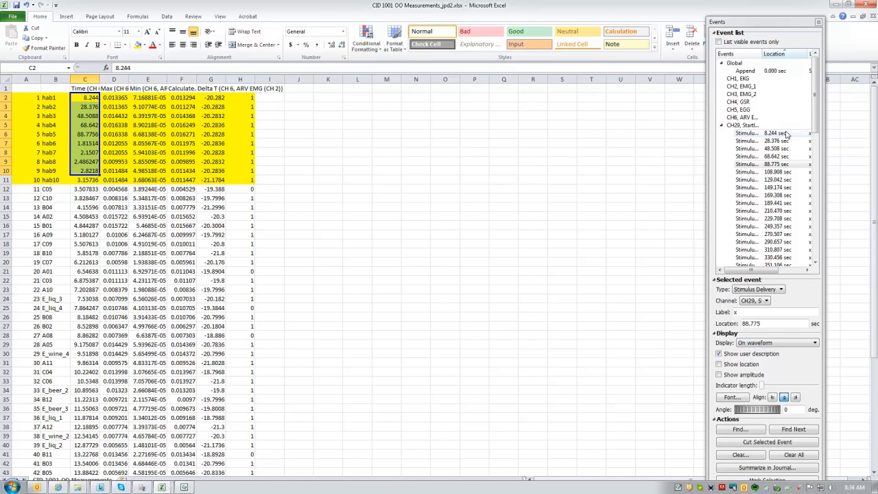
Step: Step through the first four startle events, 8.244 to 68.642 sec, in the AcqKnowledge event list and compare them with the exported times
left_click_drag(816, 108, 817, 118)
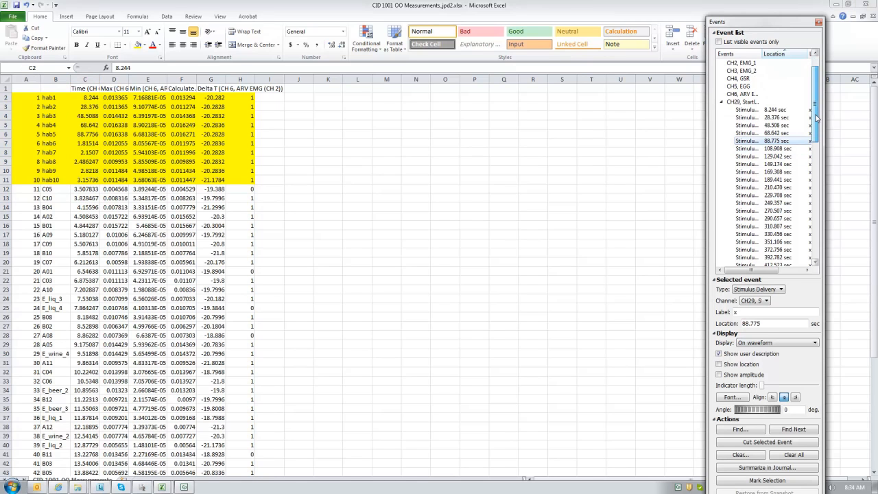
left_click(760, 113)
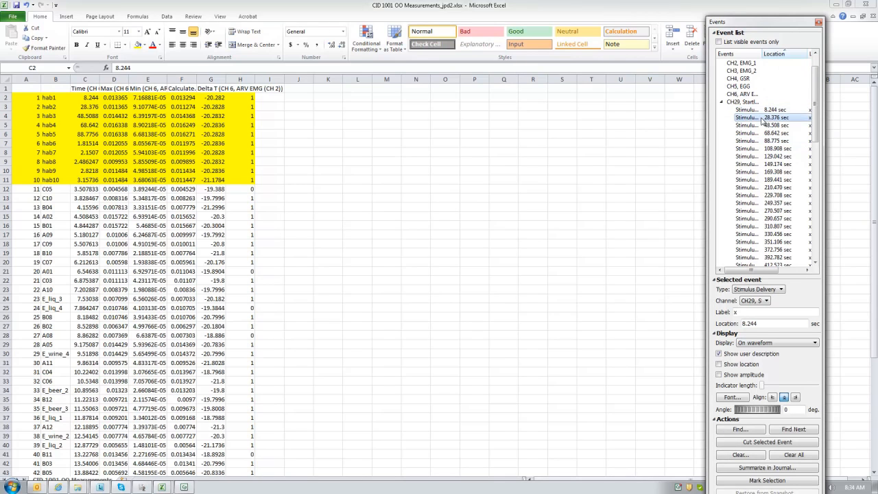
left_click(762, 119)
left_click(762, 126)
left_click(762, 134)
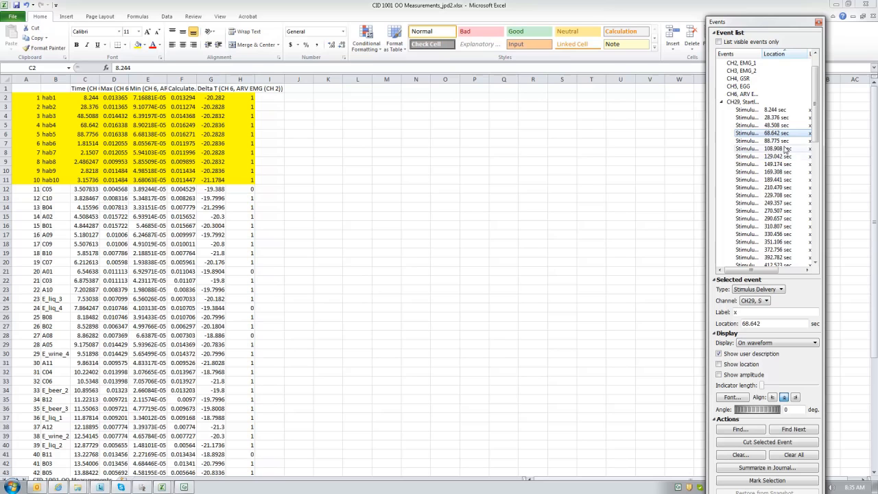
scroll(785, 164, "down", 10)
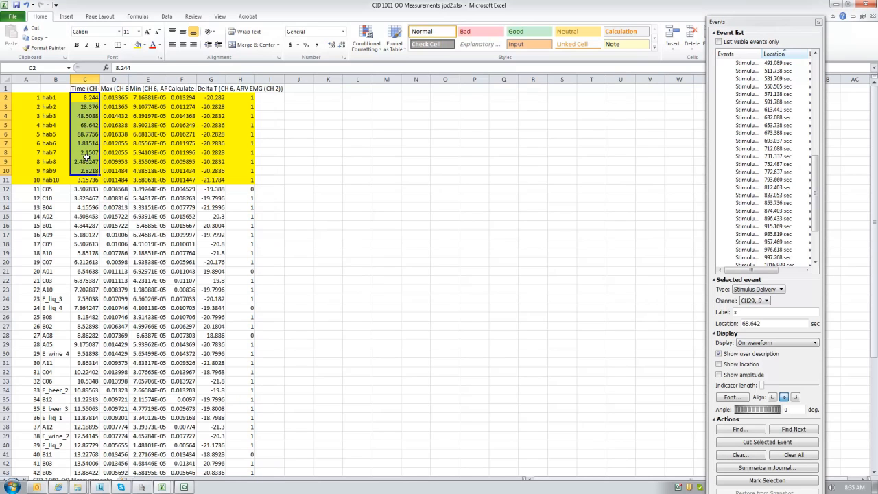
Step: Multiply the exported times by 60 in column I by entering =C2*60 in I2 and filling it down the data rows
left_click(272, 98)
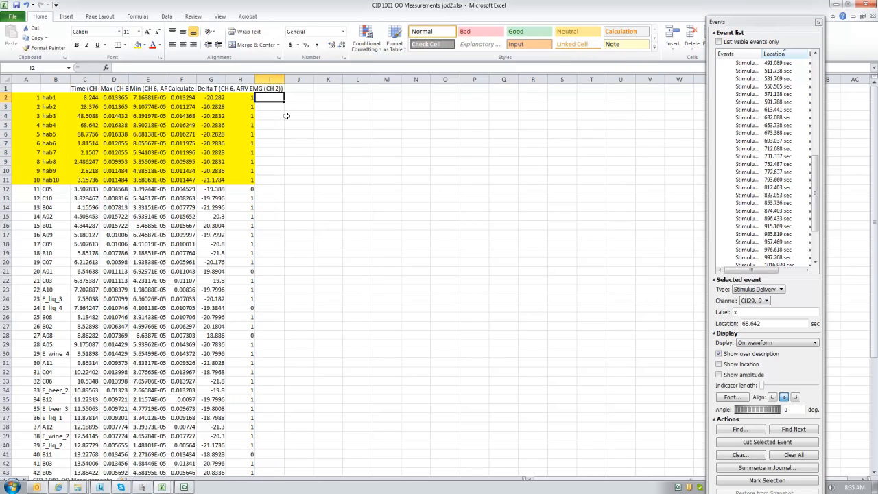
type("=")
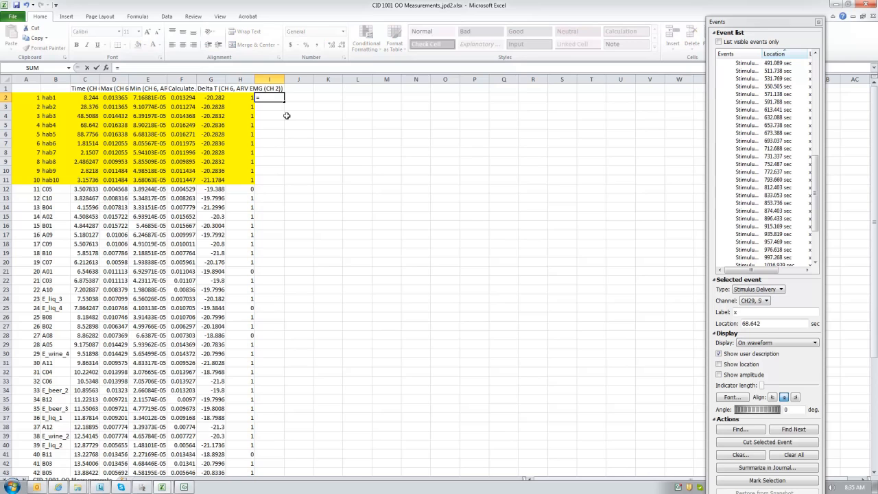
type("c2*60")
key("Return")
left_click(280, 97)
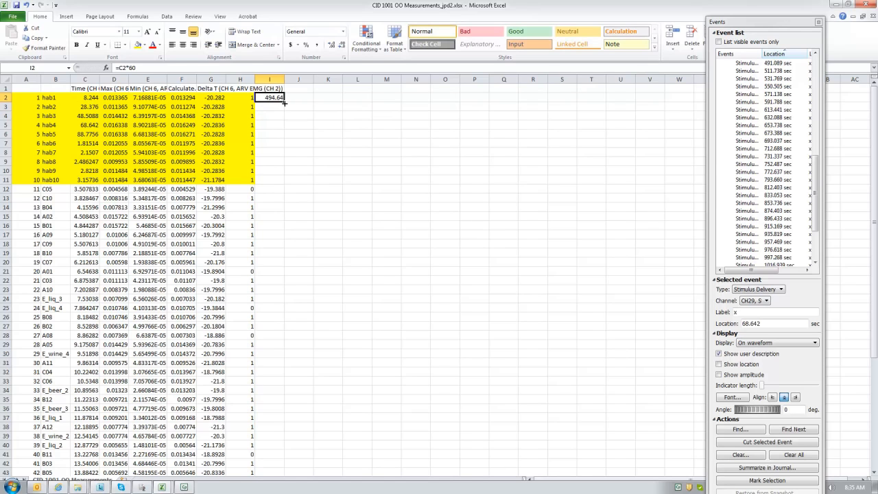
left_click_drag(283, 101, 280, 453)
scroll(285, 376, "up", 3)
scroll(284, 376, "up", 3)
Step: Compare the converted times of the first four trials in I2 to I5 and of hab6 in I7 with the event list locations
left_click(296, 126)
left_click_drag(275, 100, 275, 127)
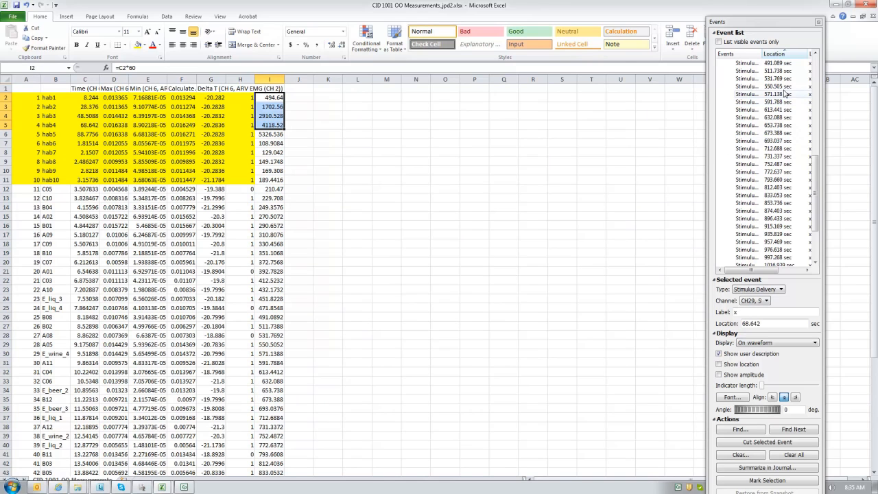
left_click_drag(815, 172, 815, 83)
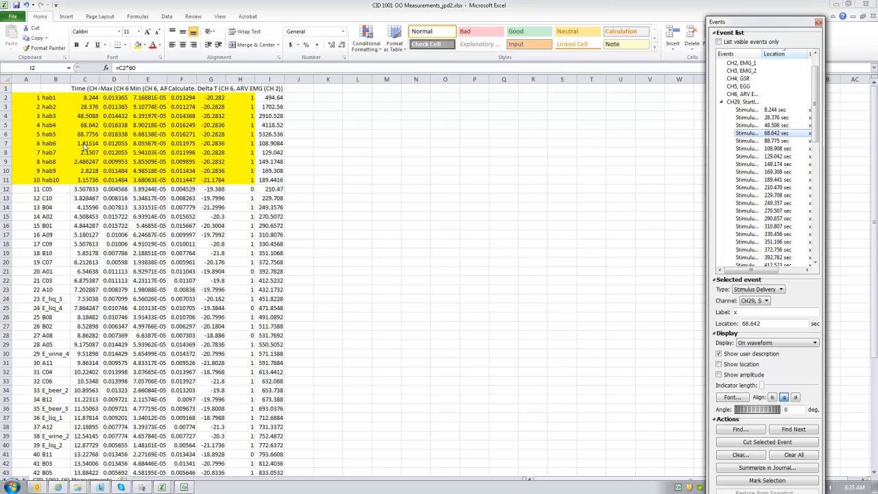
left_click(273, 144)
left_click(272, 142)
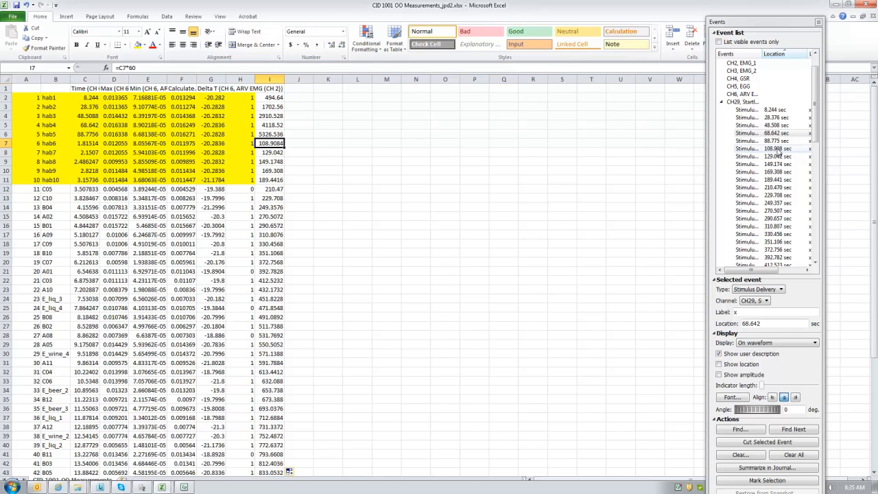
left_click(289, 148)
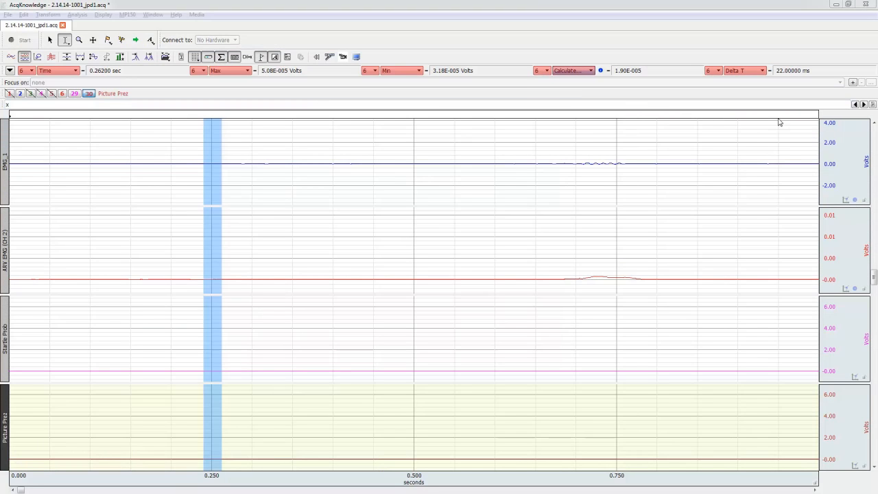
Step: In AcqKnowledge, open the Events window clear of the waveforms and go to the 8.244 sec startle event
left_click(874, 104)
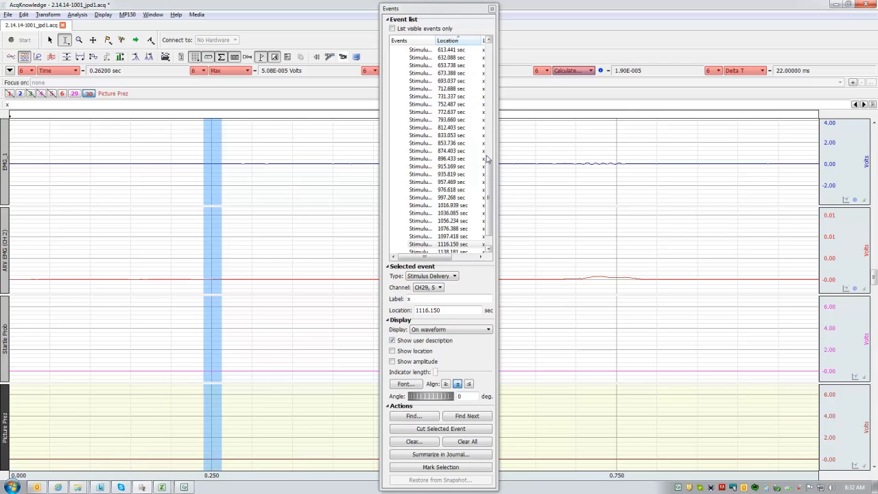
left_click_drag(487, 156, 426, 118)
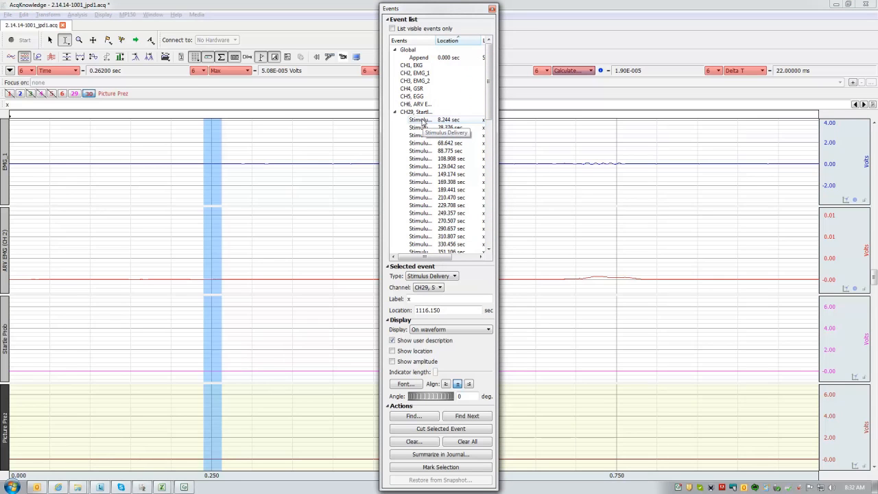
left_click(423, 121)
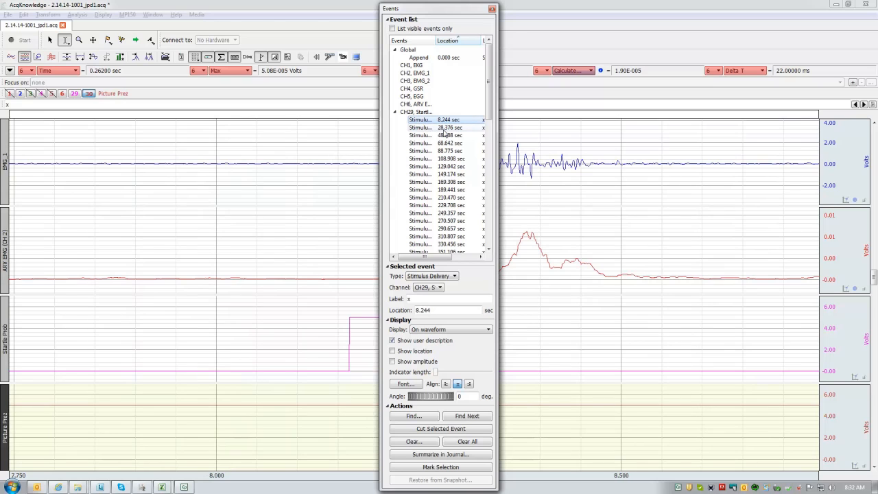
left_click_drag(452, 13, 777, 27)
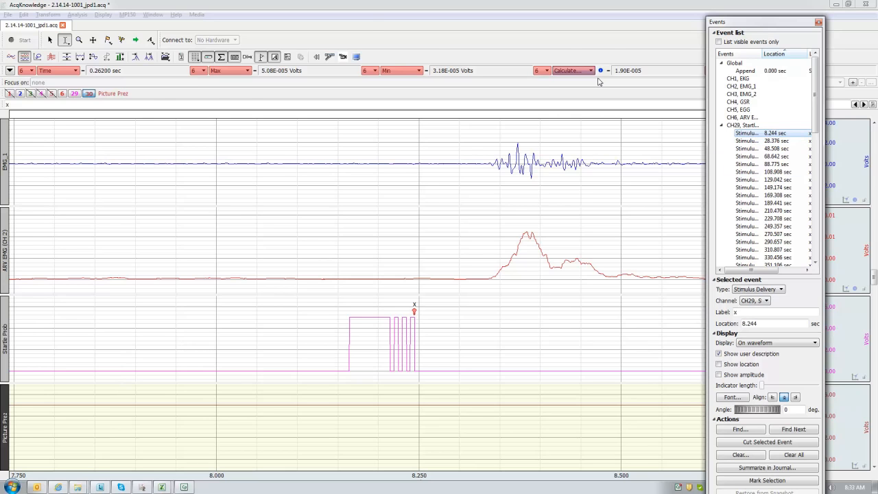
Step: Switch to the Excel measurements workbook and fill the ten habituation trial rows, A2 to H11, with yellow
key("alt+Tab")
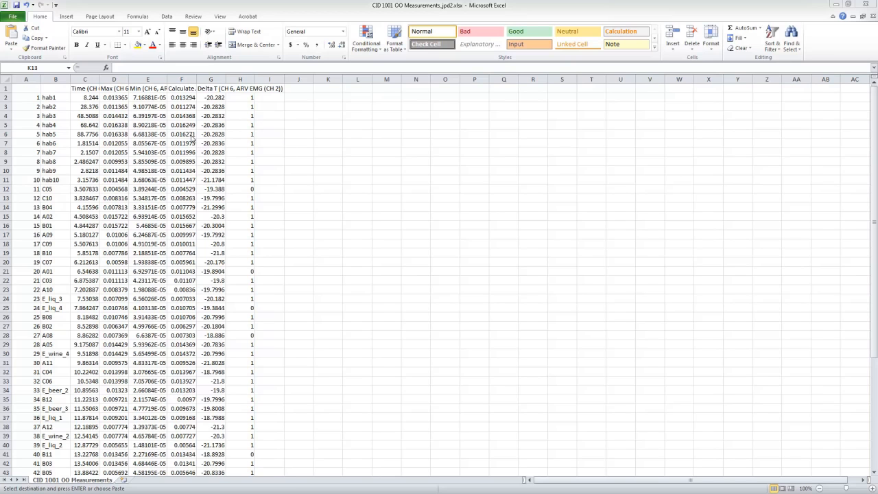
left_click(29, 98)
left_click_drag(26, 97, 235, 179)
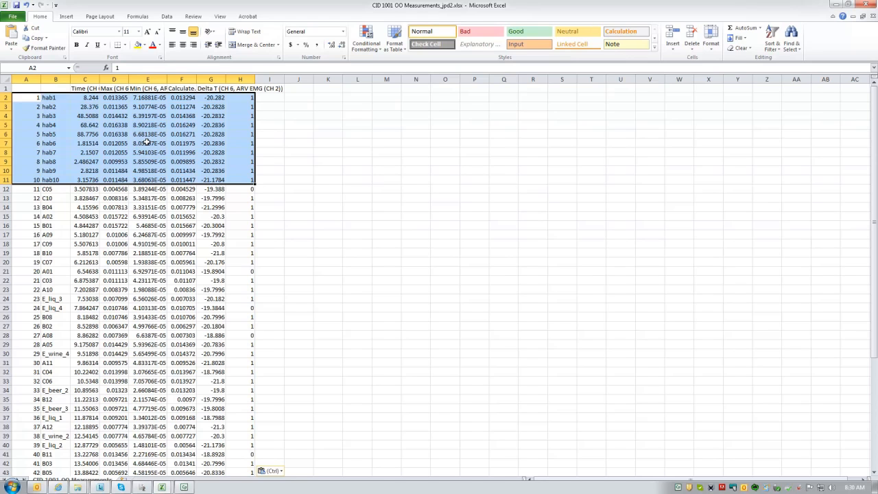
left_click(140, 46)
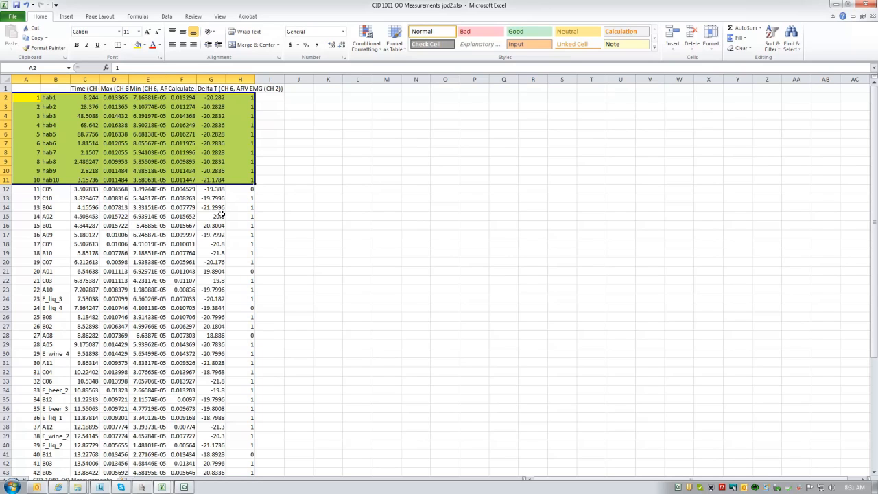
Step: Select the row of trial 11, C05, from A12 to H12 to examine the first picture trial
left_click_drag(36, 193, 252, 188)
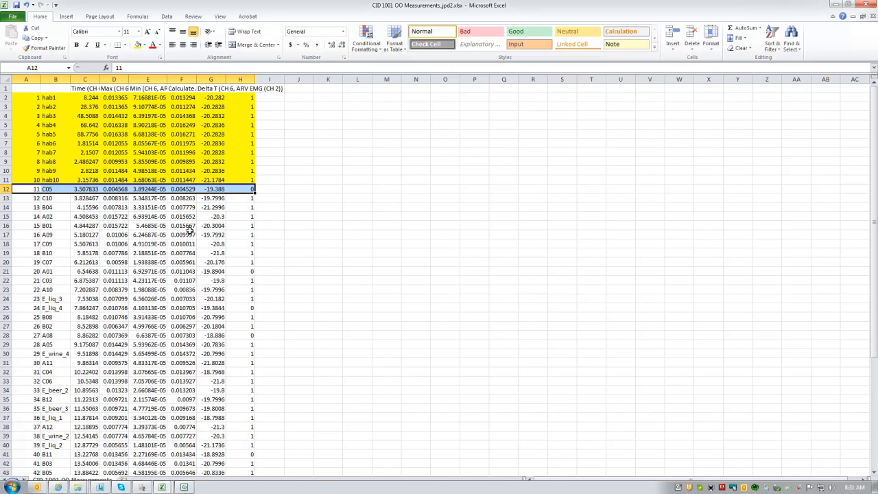